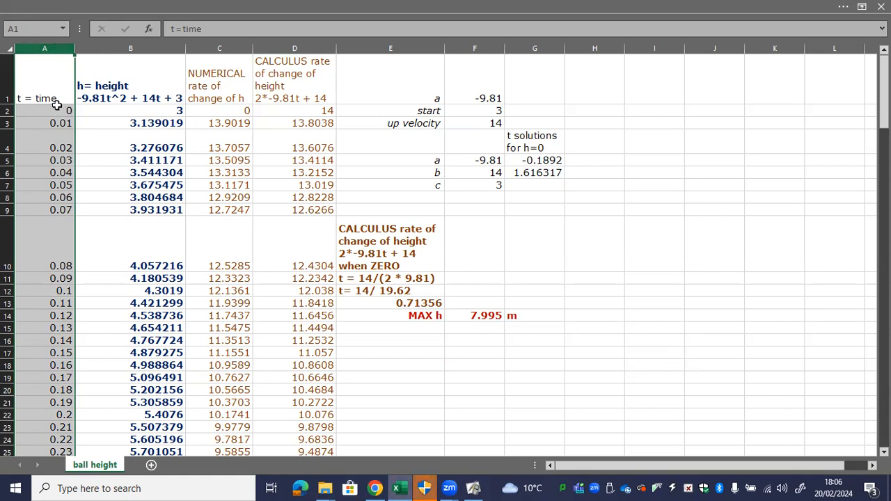
# Fill the time column down the table from A2:A3, continuing the series 0, 0.01.
pyautogui.click(57, 106)
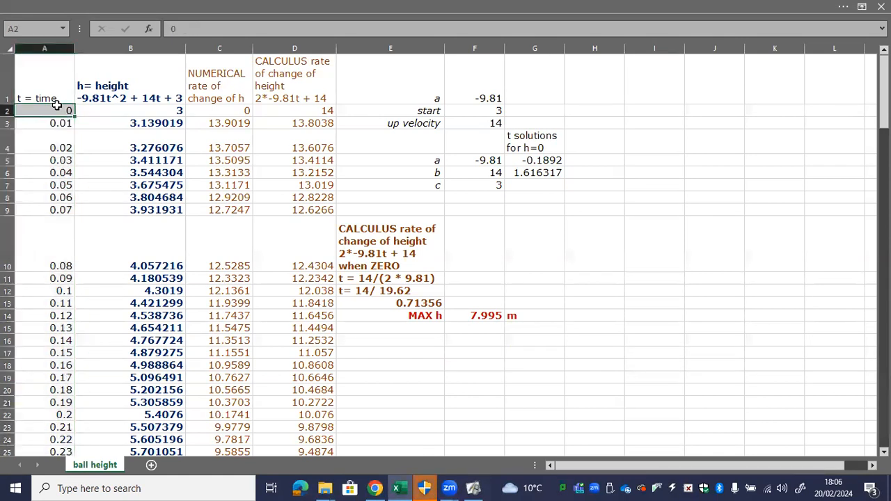
pyautogui.hotkey('shift', 'Down')
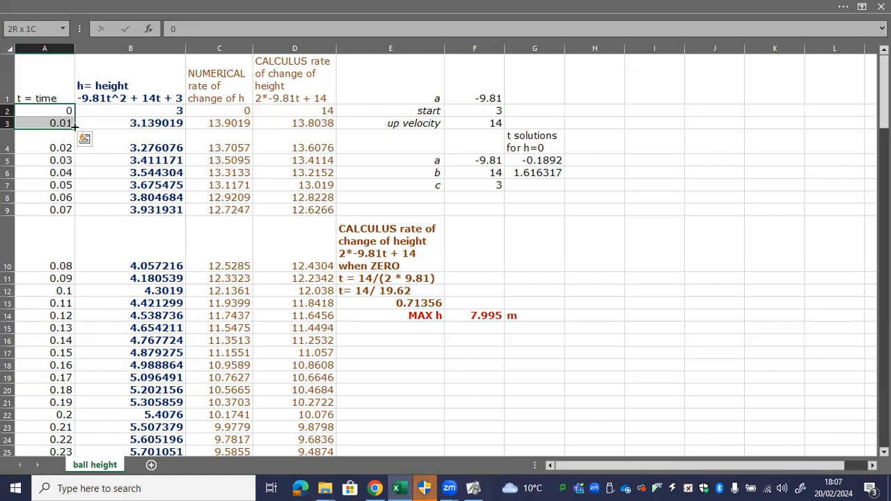
pyautogui.doubleClick(75, 129)
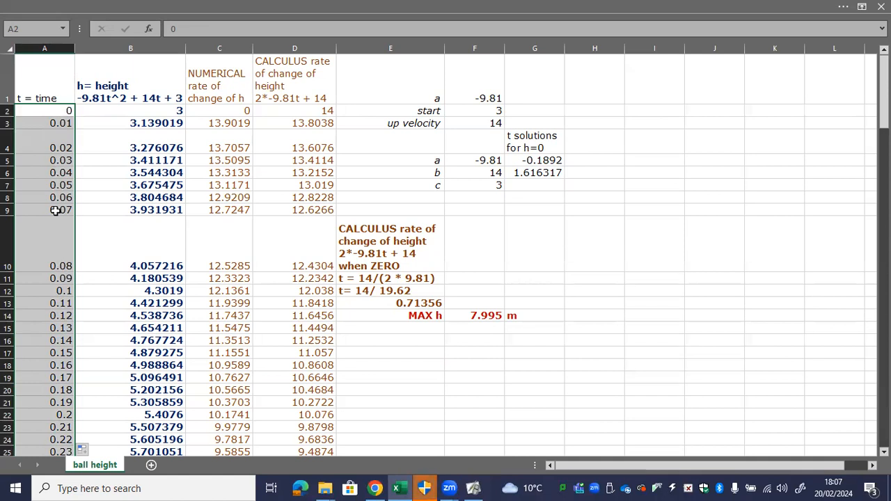
# Examine the height formulas in B2 and B3, along with the acceleration constant in F1 and the time values they use.
pyautogui.click(119, 93)
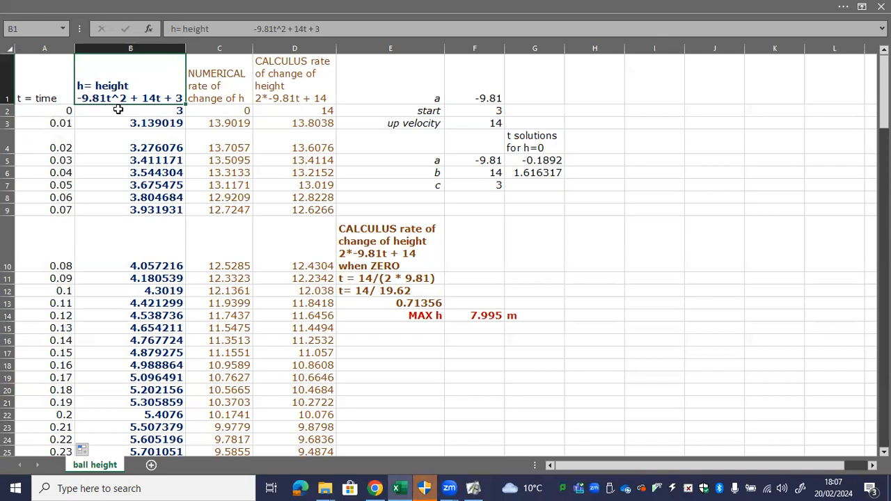
pyautogui.click(92, 110)
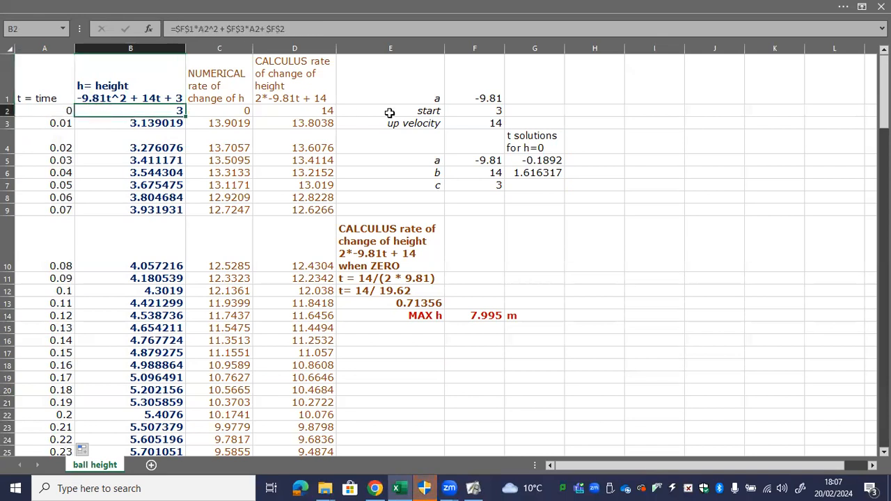
pyautogui.click(472, 97)
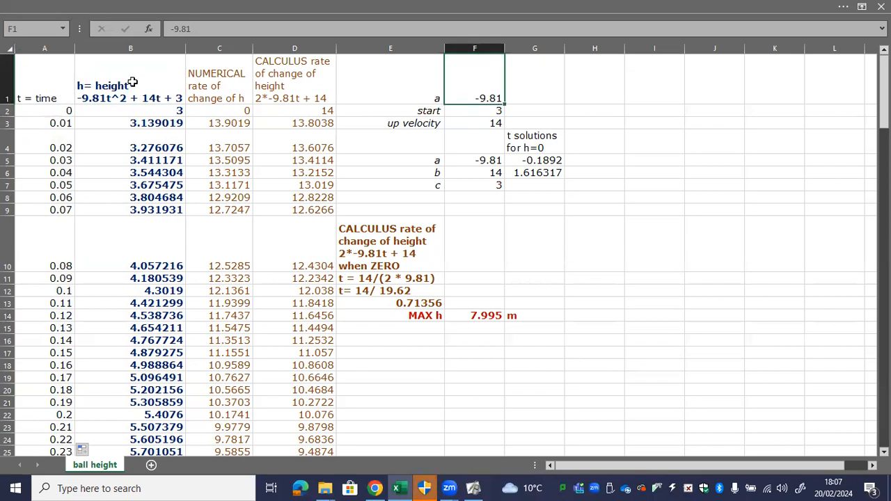
pyautogui.click(141, 109)
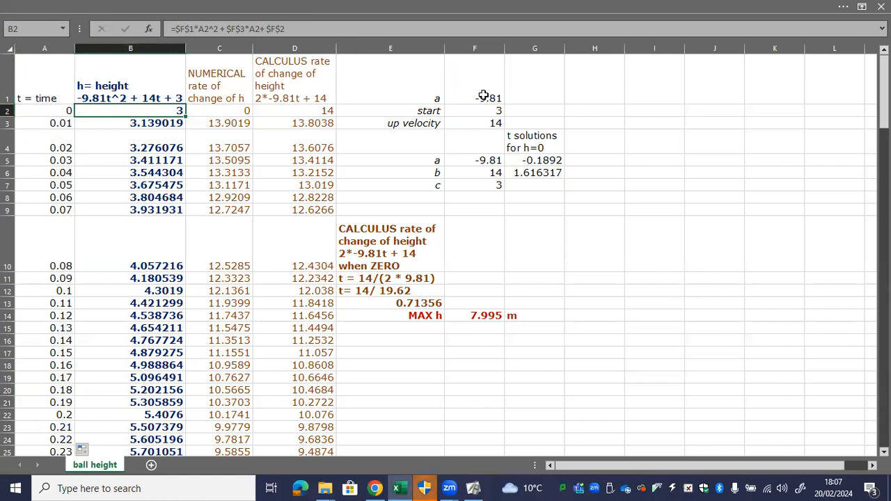
pyautogui.click(64, 110)
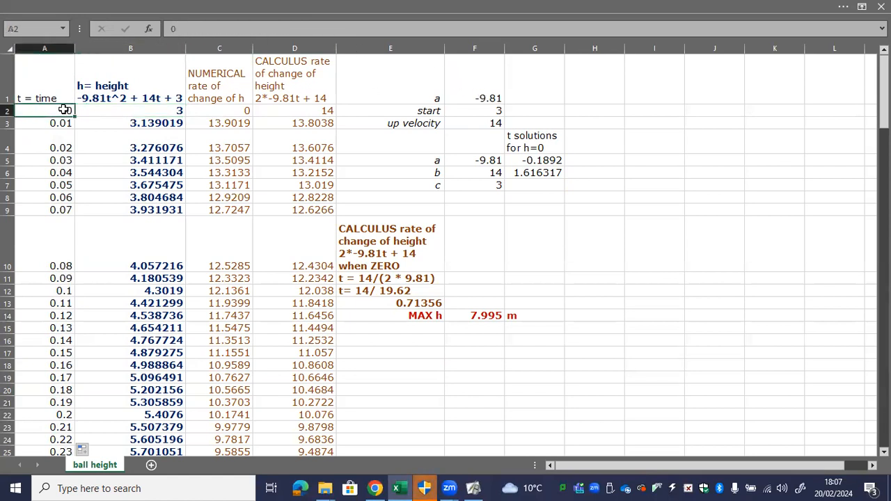
pyautogui.click(63, 122)
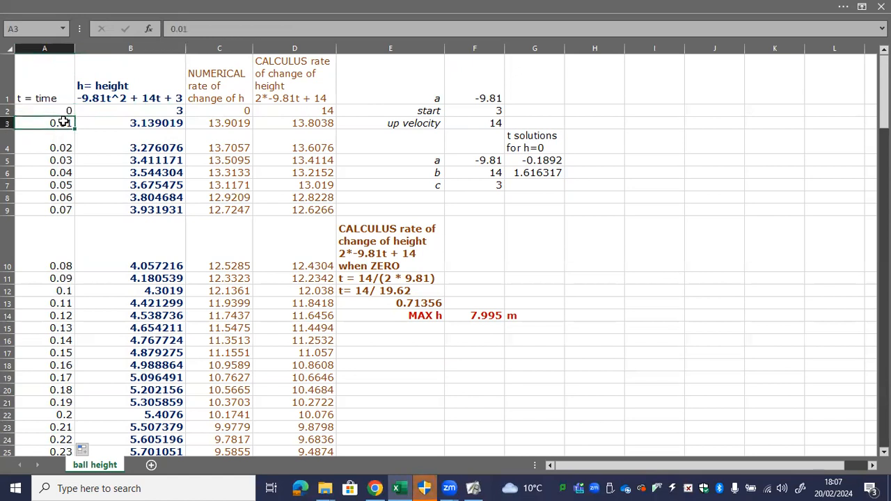
pyautogui.click(62, 143)
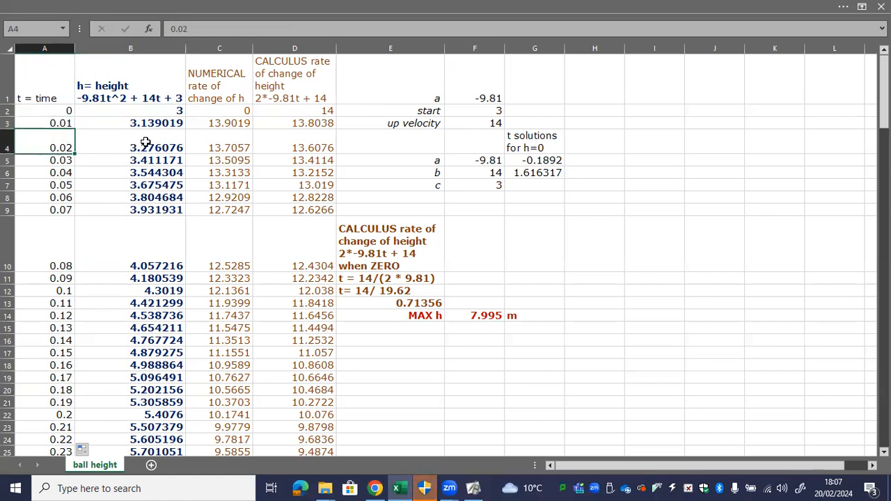
pyautogui.click(170, 112)
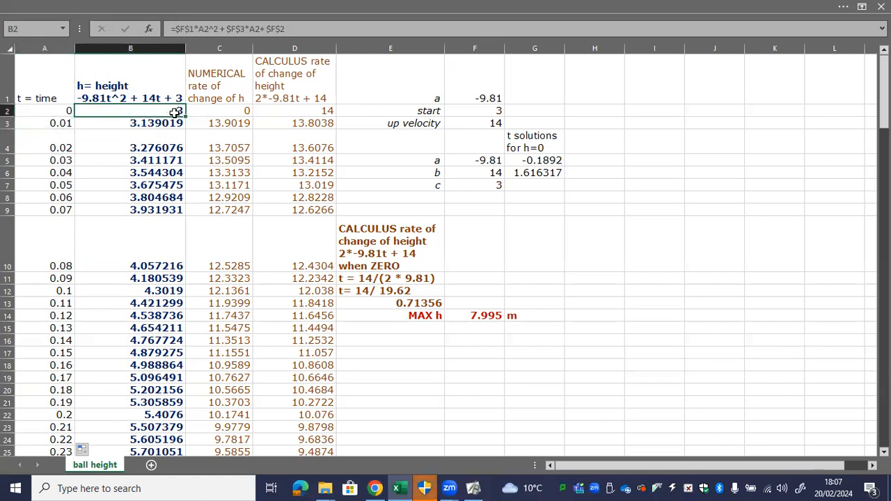
pyautogui.click(146, 126)
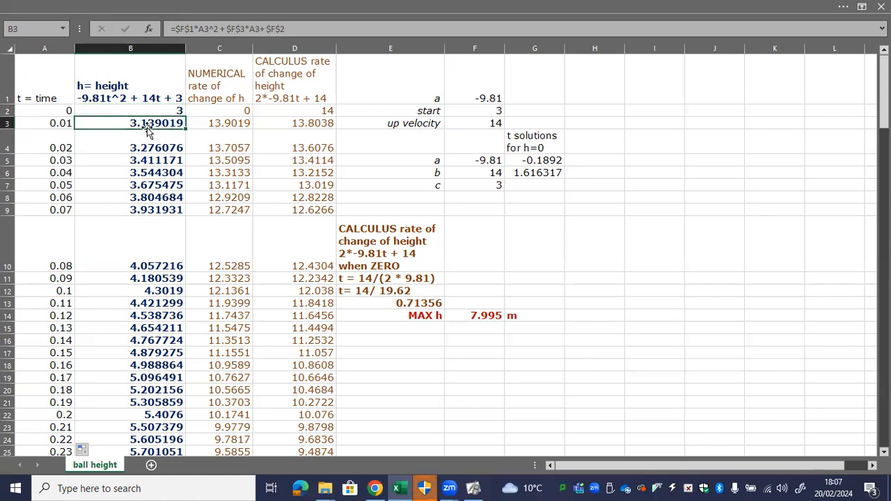
# Follow the height column down to its peak and compare the heights at times 0.71 and 0.72.
pyautogui.press('Down')
pyautogui.press('Down')
pyautogui.press('Down')
pyautogui.press('Down')
pyautogui.press('Down')
pyautogui.press('Down')
pyautogui.press('Down')
pyautogui.press('Down')
pyautogui.press('Down')
pyautogui.press('Down')
pyautogui.press('Down')
pyautogui.press('Down')
pyautogui.press('Down')
pyautogui.press('Down')
pyautogui.press('Down')
pyautogui.press('Down')
pyautogui.press('Down')
pyautogui.press('Down')
pyautogui.press('Down')
pyautogui.press('Down')
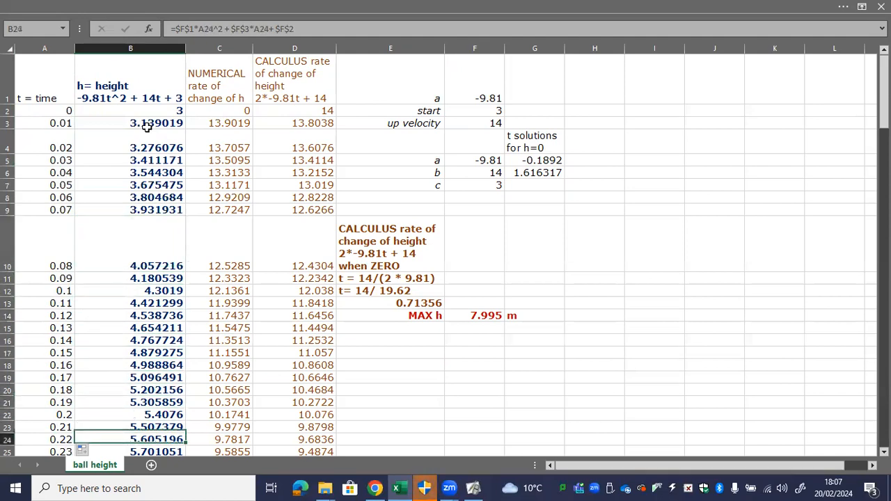
pyautogui.press('Down')
pyautogui.press('Down')
pyautogui.press('Down')
pyautogui.press('Down')
pyautogui.press('Down')
pyautogui.press('Down')
pyautogui.press('Down')
pyautogui.press('Down')
pyautogui.press('Down')
pyautogui.press('Down')
pyautogui.press('Down')
pyautogui.press('Down')
pyautogui.press('Down')
pyautogui.press('Down')
pyautogui.press('Down')
pyautogui.press('Down')
pyautogui.press('Down')
pyautogui.press('Down')
pyautogui.press('Down')
pyautogui.press('Down')
pyautogui.press('Down')
pyautogui.press('Down')
pyautogui.press('Down')
pyautogui.press('Down')
pyautogui.press('Down')
pyautogui.press('Down')
pyautogui.press('Down')
pyautogui.press('Down')
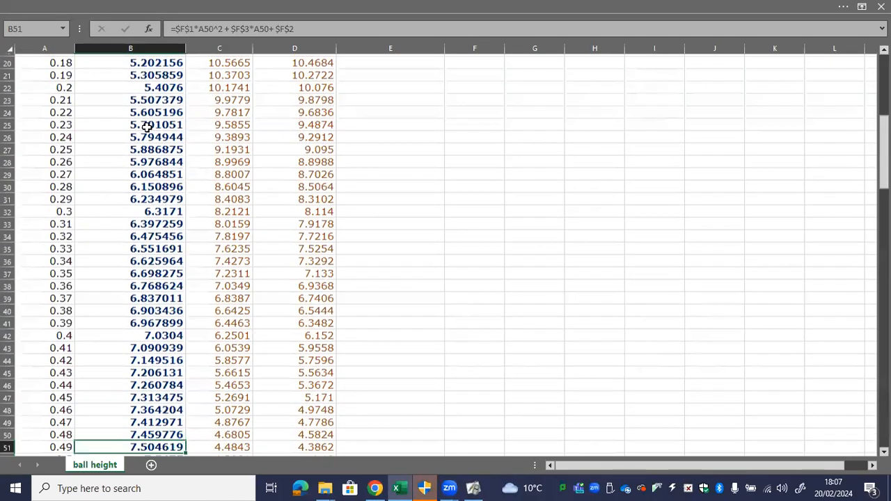
pyautogui.press('Down')
pyautogui.press('Down')
pyautogui.press('Down')
pyautogui.press('Down')
pyautogui.press('Down')
pyautogui.press('Down')
pyautogui.press('Down')
pyautogui.press('Down')
pyautogui.press('Down')
pyautogui.press('Down')
pyautogui.press('Down')
pyautogui.press('Down')
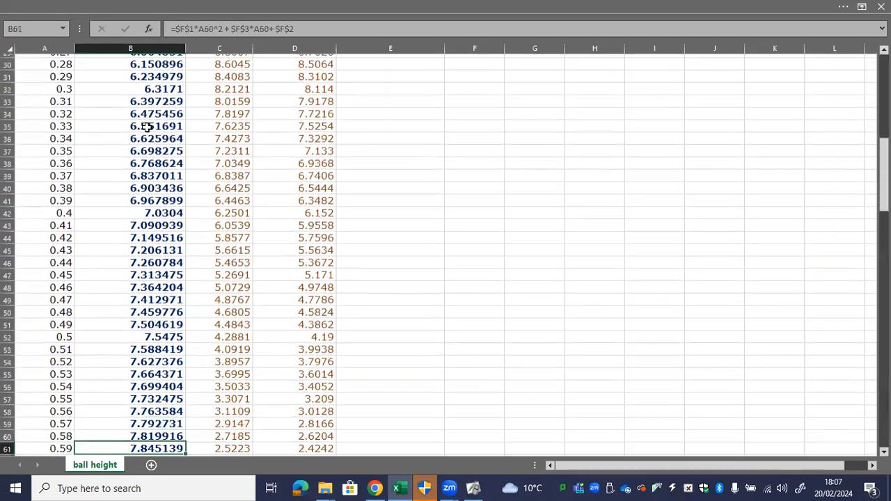
pyautogui.press('Down')
pyautogui.press('Down')
pyautogui.press('Down')
pyautogui.press('Down')
pyautogui.press('Down')
pyautogui.press('Down')
pyautogui.press('Down')
pyautogui.press('Down')
pyautogui.press('Down')
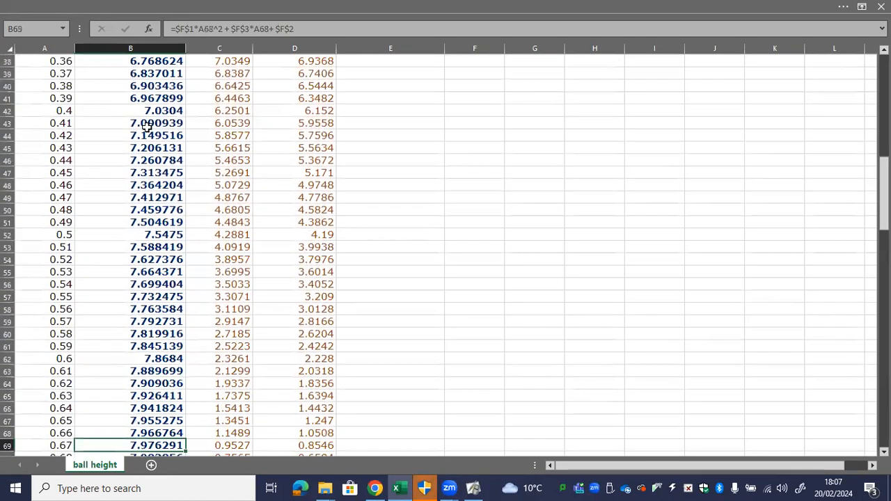
pyautogui.press('Down')
pyautogui.press('Down')
pyautogui.press('Down')
pyautogui.press('Down')
pyautogui.press('Down')
pyautogui.press('Down')
pyautogui.press('Down')
pyautogui.press('Down')
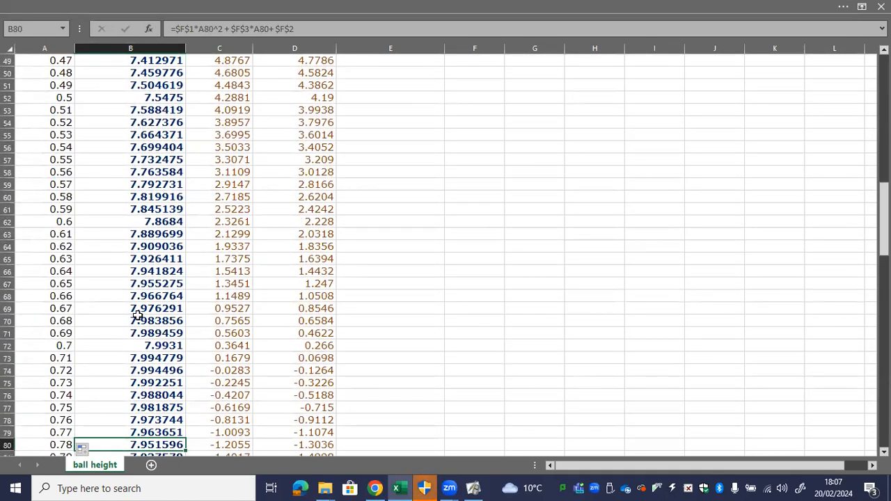
pyautogui.click(152, 359)
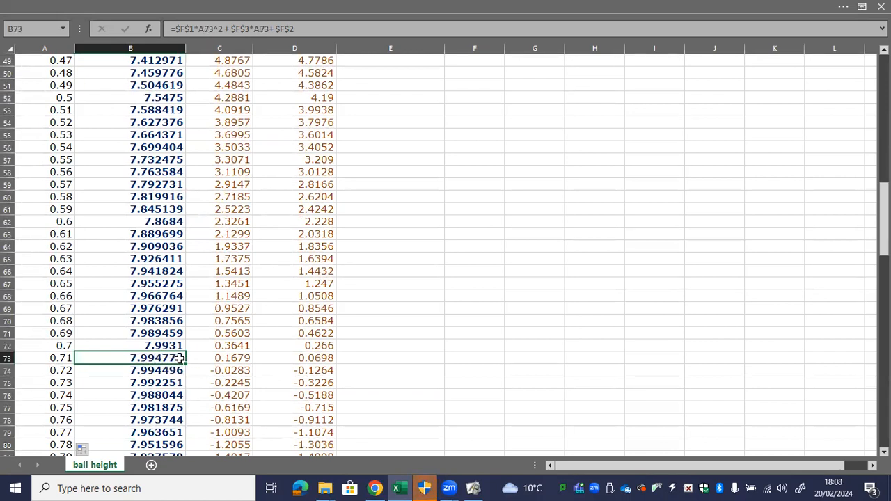
pyautogui.click(165, 371)
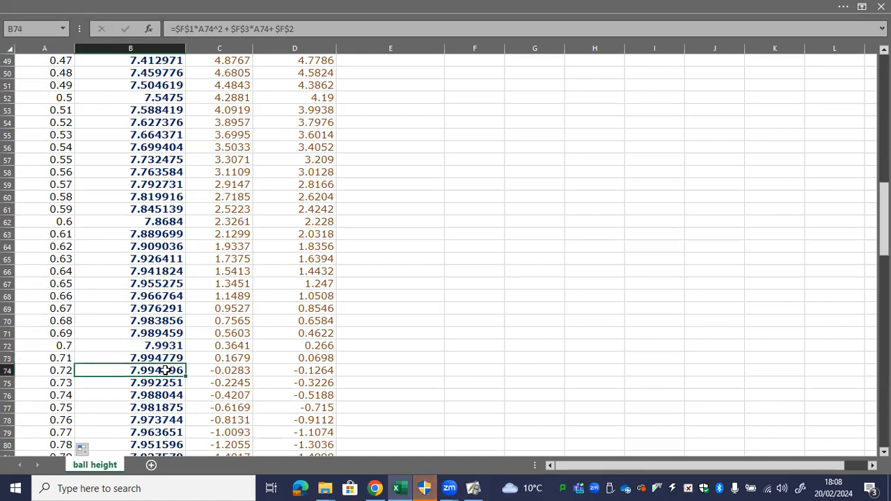
pyautogui.click(159, 360)
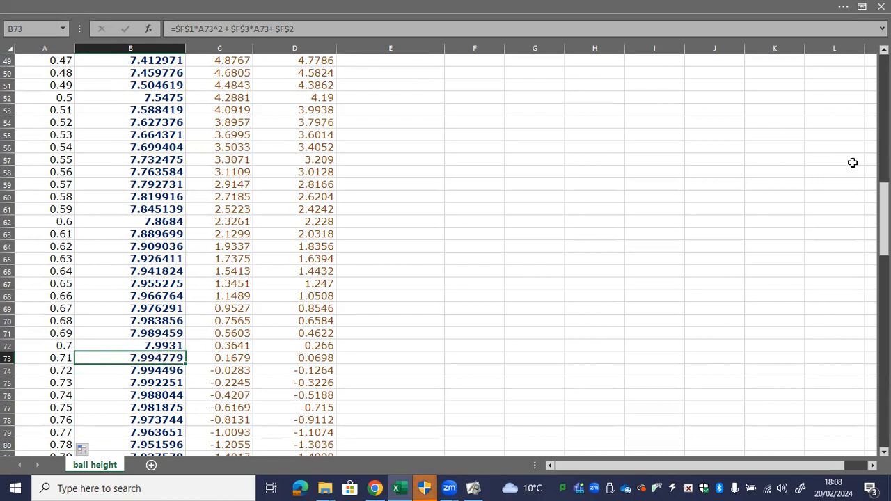
# Examine the last height rows, at times 1.61 and 1.62, and compare them with the quadratic solution for h=0 in G6.
pyautogui.scroll(15, 256, 262)
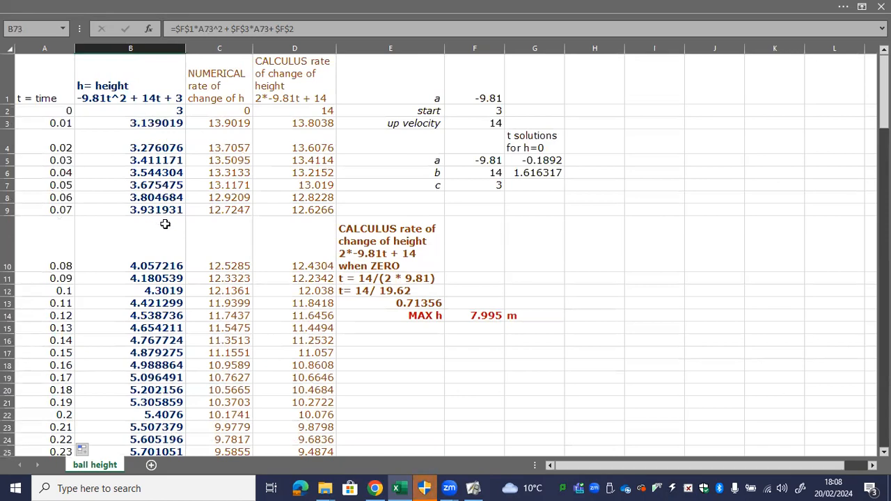
pyautogui.click(144, 328)
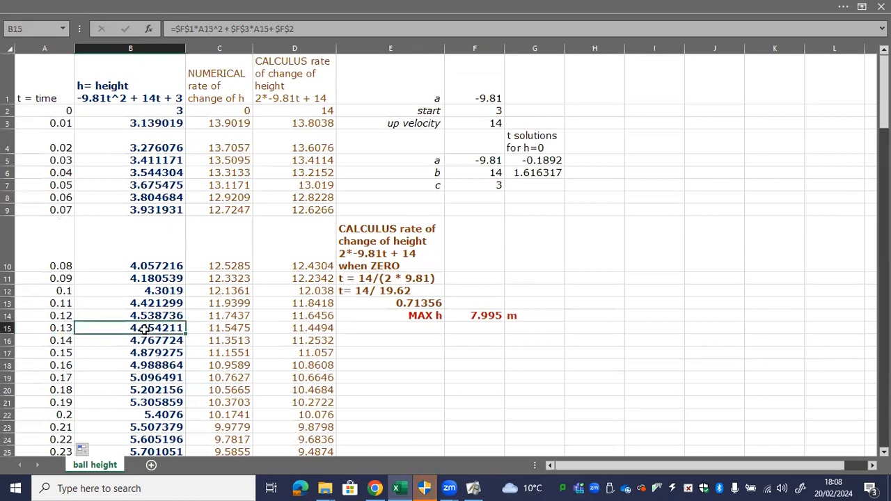
pyautogui.press('pagedown')
pyautogui.press('pagedown')
pyautogui.press('pagedown')
pyautogui.press('pagedown')
pyautogui.press('pagedown')
pyautogui.press('pagedown')
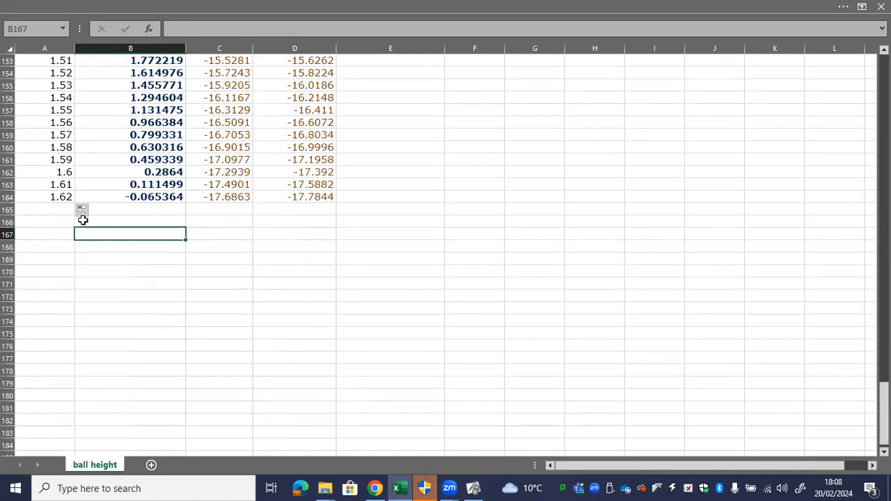
pyautogui.click(51, 185)
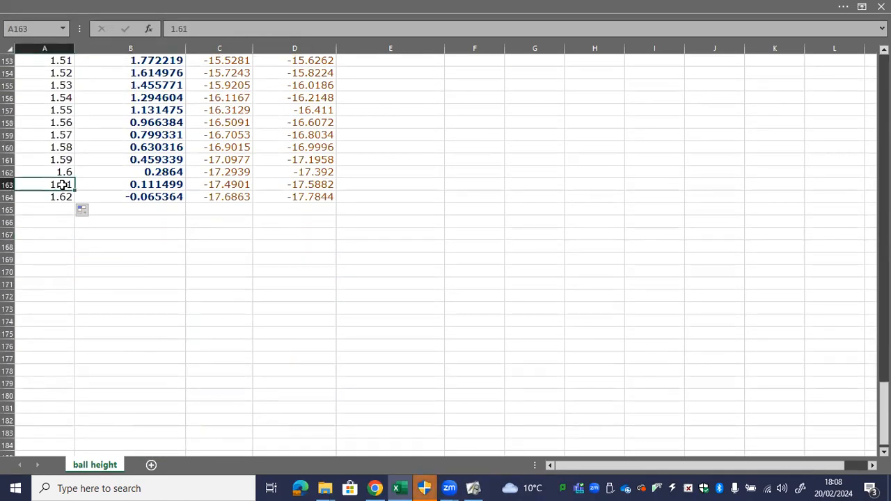
pyautogui.click(150, 183)
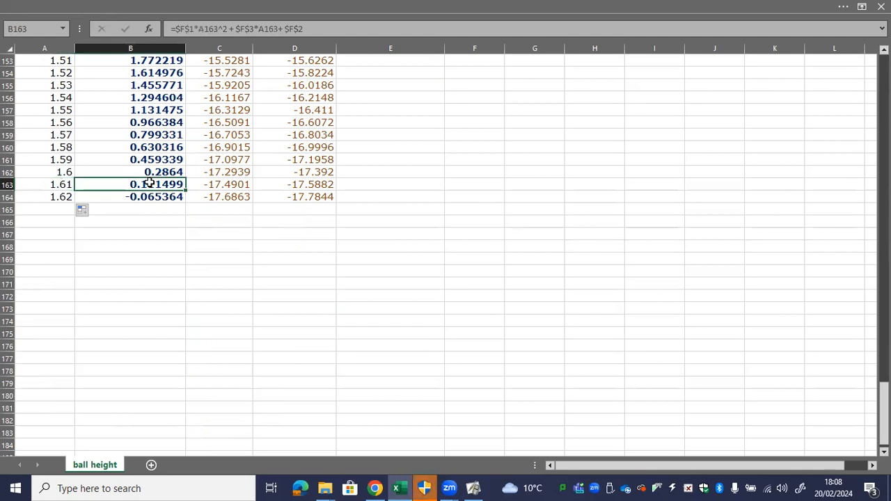
pyautogui.click(59, 199)
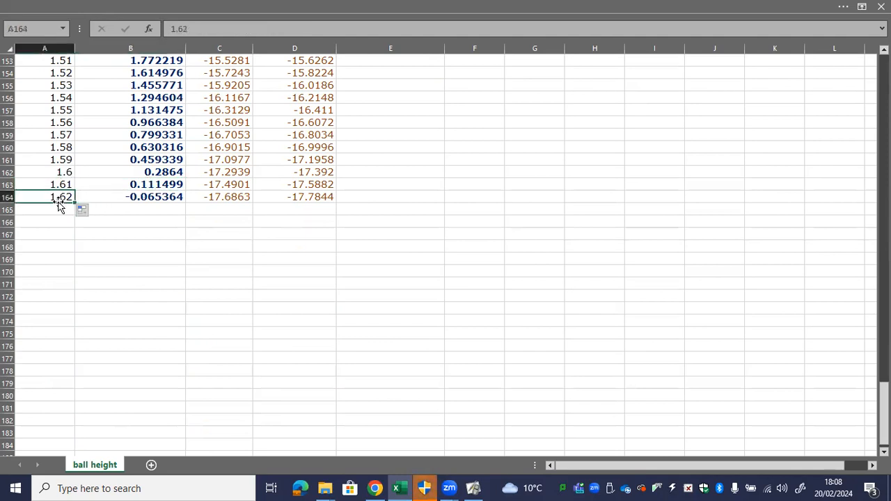
pyautogui.click(148, 197)
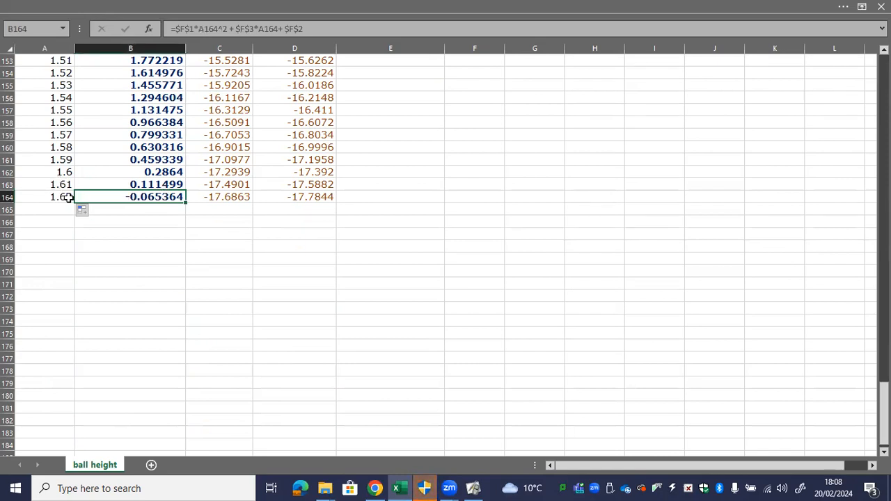
pyautogui.moveTo(884, 415); pyautogui.dragTo(885, 91)
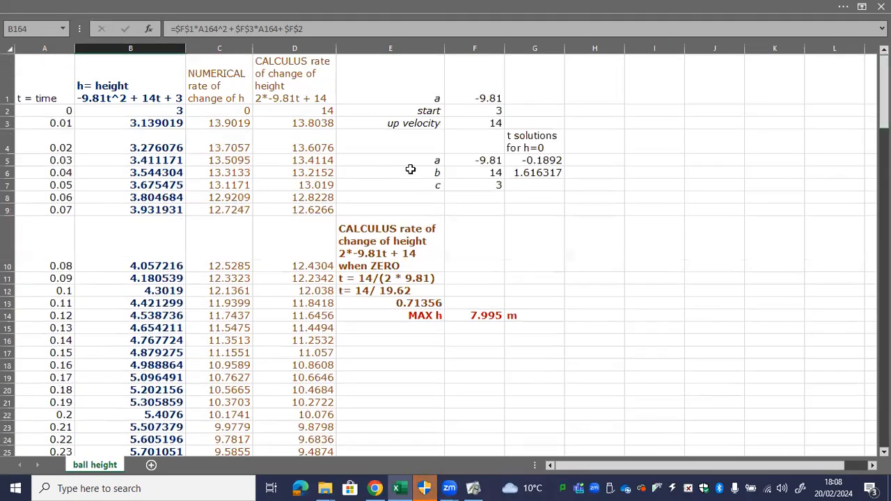
pyautogui.click(537, 172)
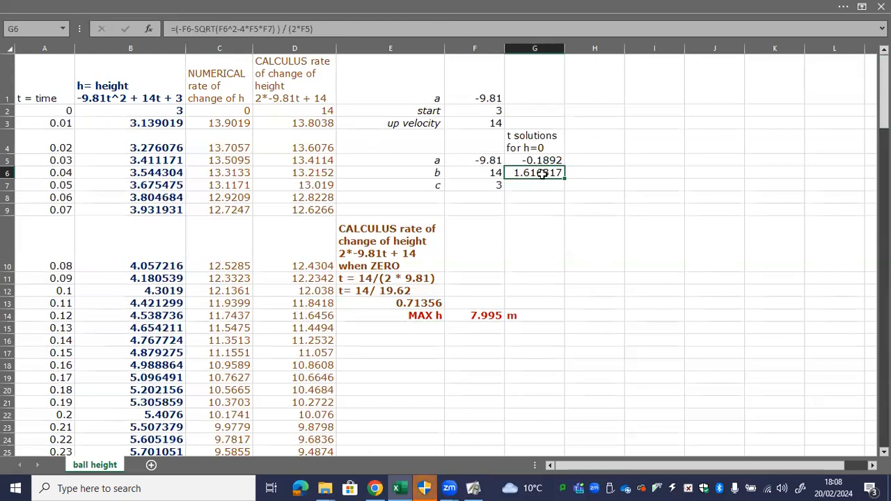
# Examine the calculus and numerical rate-of-change columns, including the difference formulas in C3 and C10.
pyautogui.click(390, 238)
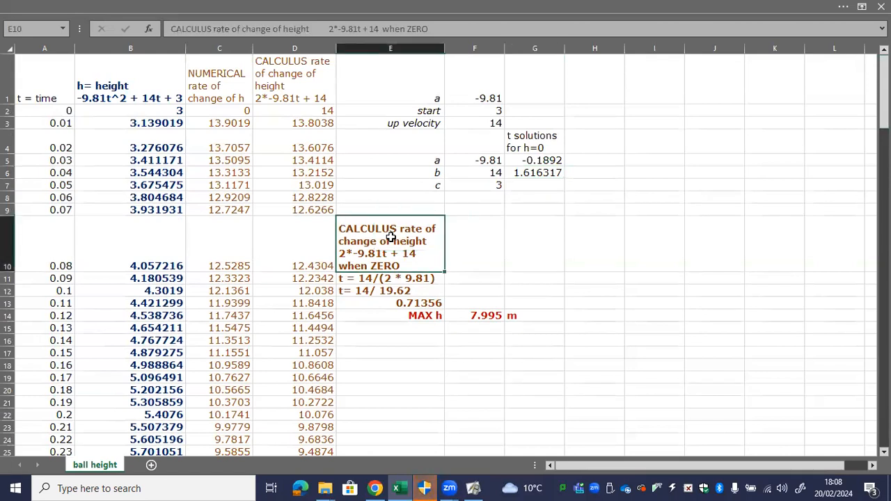
pyautogui.moveTo(220, 80); pyautogui.dragTo(280, 49)
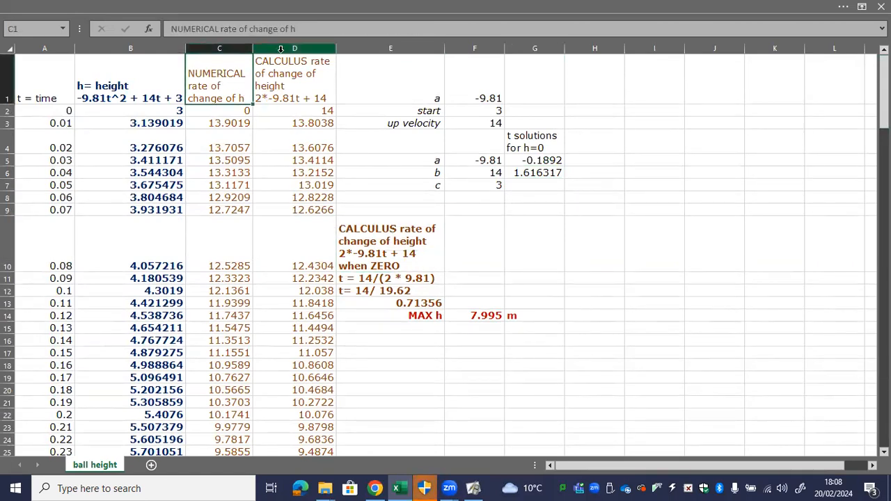
pyautogui.click(320, 48)
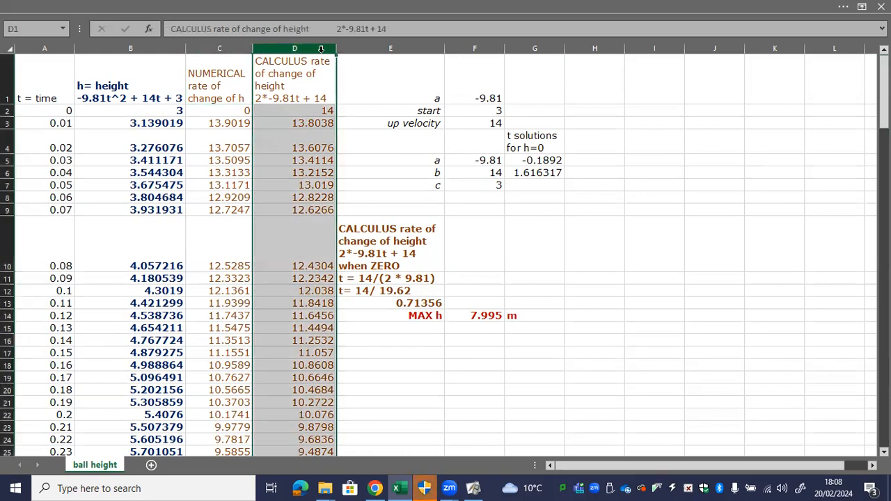
pyautogui.click(192, 59)
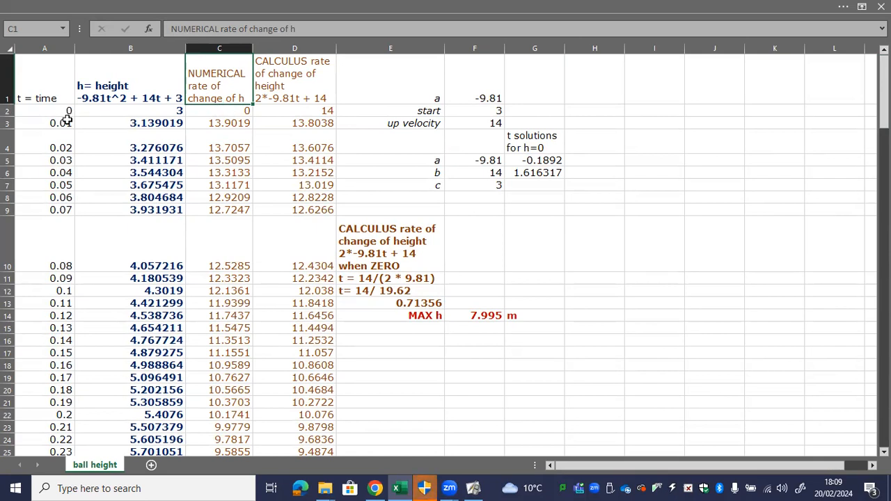
pyautogui.click(239, 125)
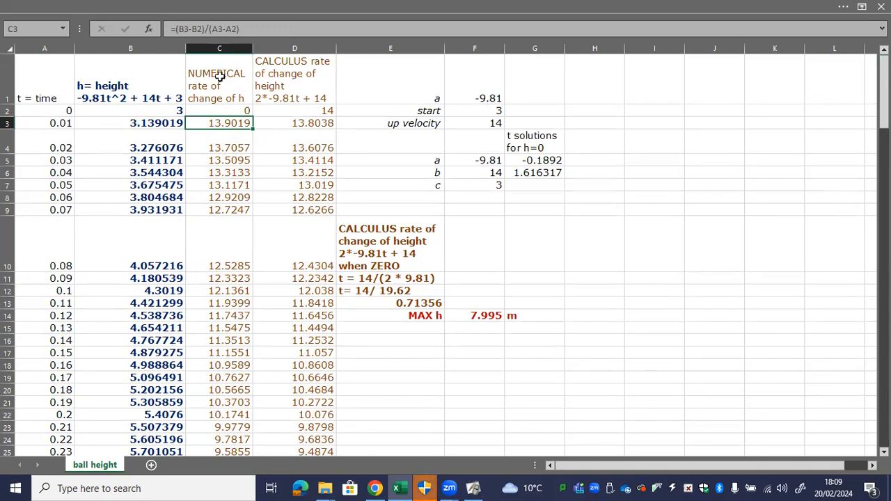
pyautogui.click(221, 238)
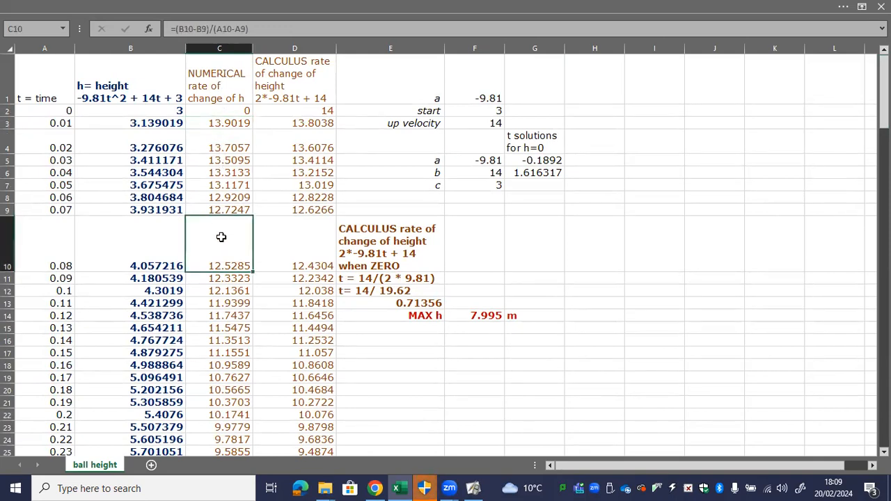
# Follow the numerical rate-of-change column down to its sign change and compare the formulas and values at times 0.71 and 0.72.
pyautogui.press('Down')
pyautogui.press('Down')
pyautogui.press('Down')
pyautogui.press('Down')
pyautogui.press('Down')
pyautogui.press('Down')
pyautogui.press('Down')
pyautogui.press('Down')
pyautogui.press('Down')
pyautogui.press('Down')
pyautogui.press('Down')
pyautogui.press('Down')
pyautogui.press('Down')
pyautogui.press('Down')
pyautogui.press('Down')
pyautogui.press('Down')
pyautogui.press('Down')
pyautogui.press('Down')
pyautogui.press('Down')
pyautogui.press('Down')
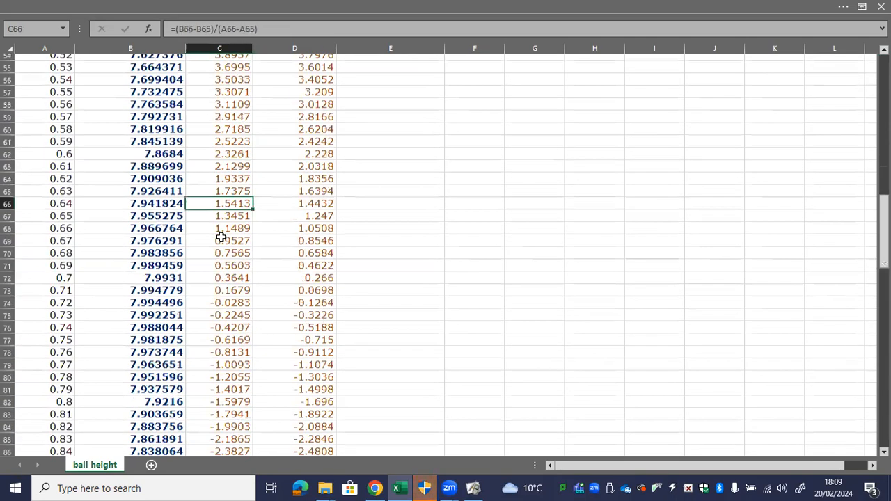
pyautogui.click(221, 259)
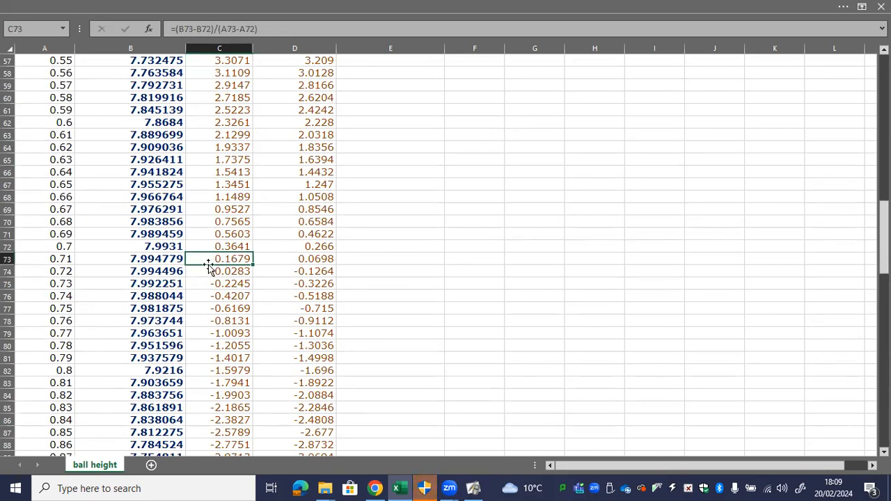
pyautogui.click(237, 270)
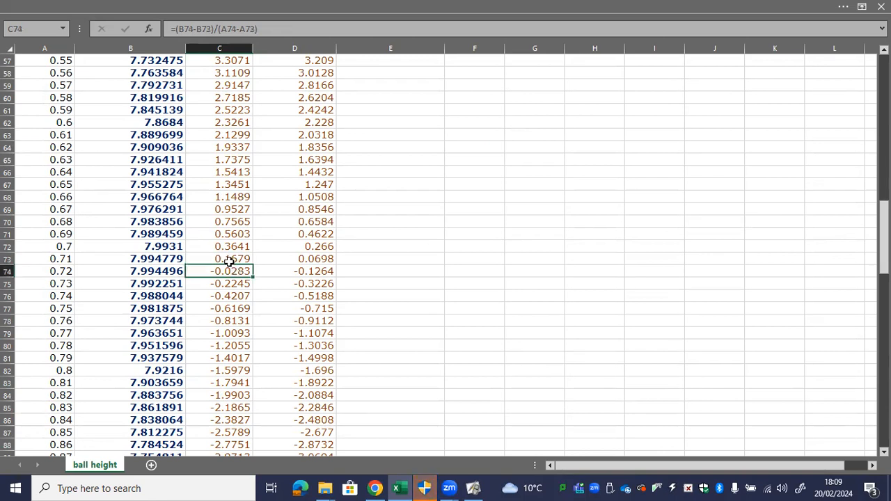
pyautogui.click(225, 259)
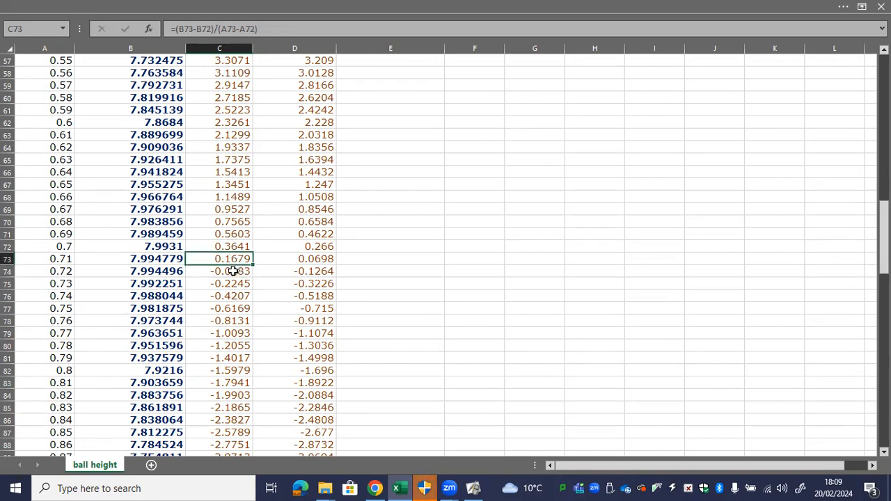
pyautogui.click(232, 271)
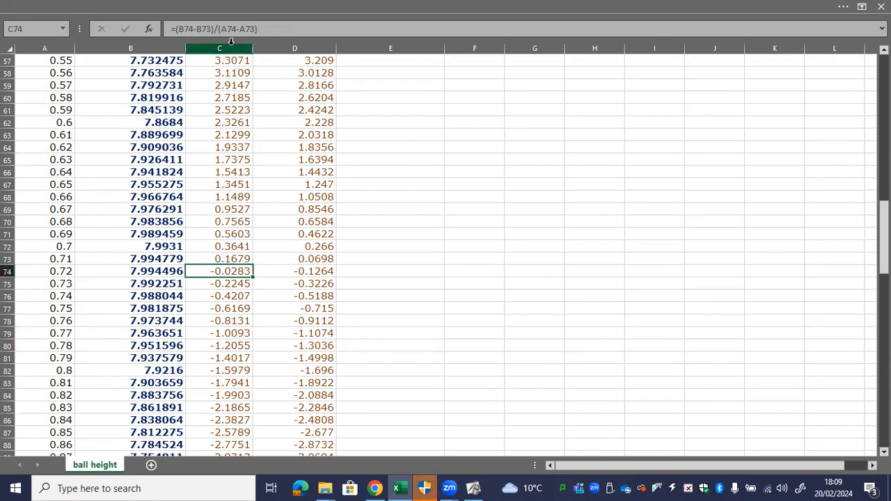
# Examine the calculus rate-of-change column from its header formula down to the value at time 0.71, where it approaches zero.
pyautogui.click(280, 48)
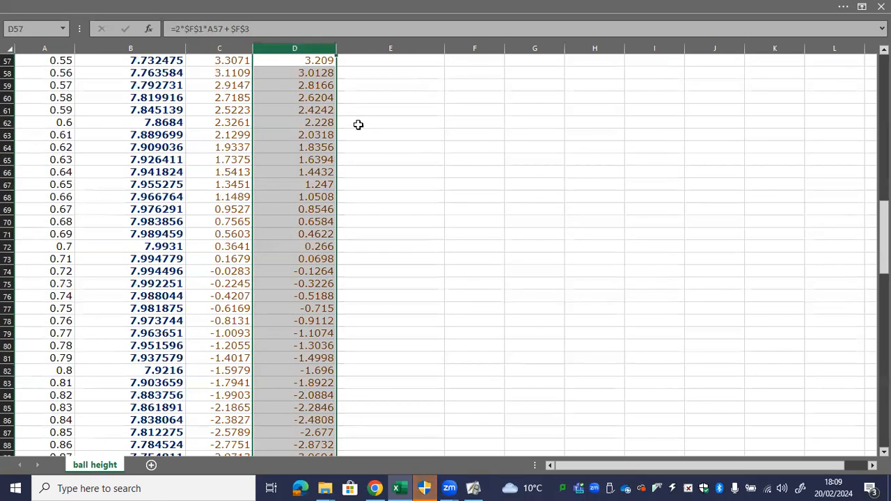
pyautogui.hotkey('ctrl', 'Up')
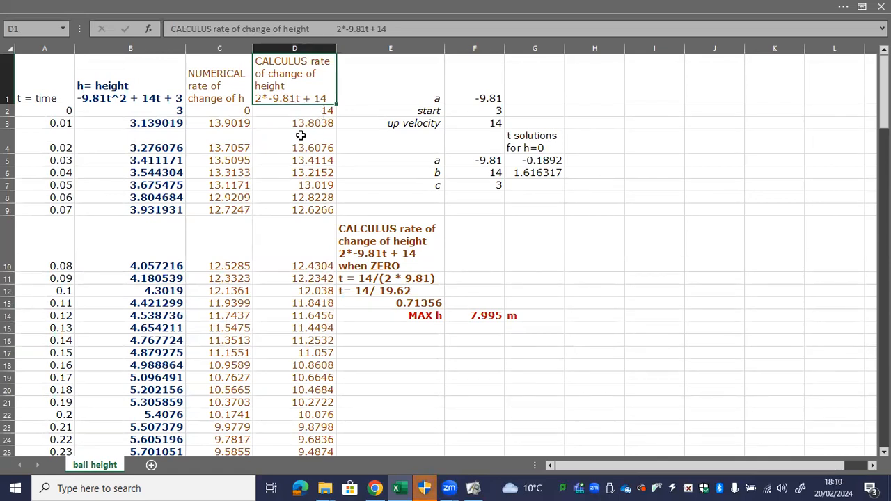
pyautogui.click(303, 230)
pyautogui.press('pagedown')
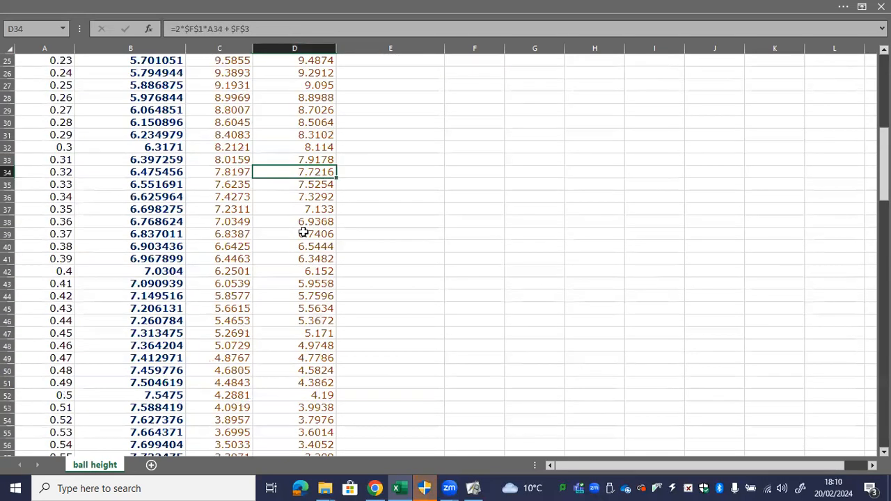
pyautogui.press('pagedown')
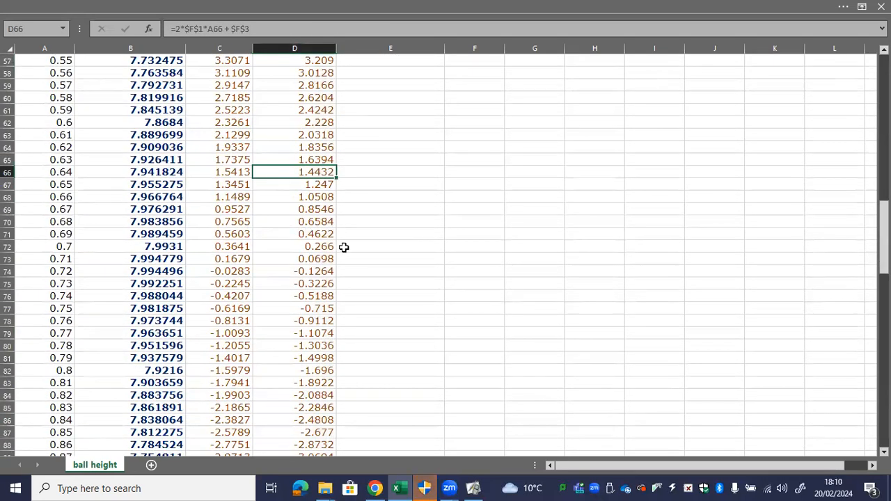
pyautogui.click(289, 261)
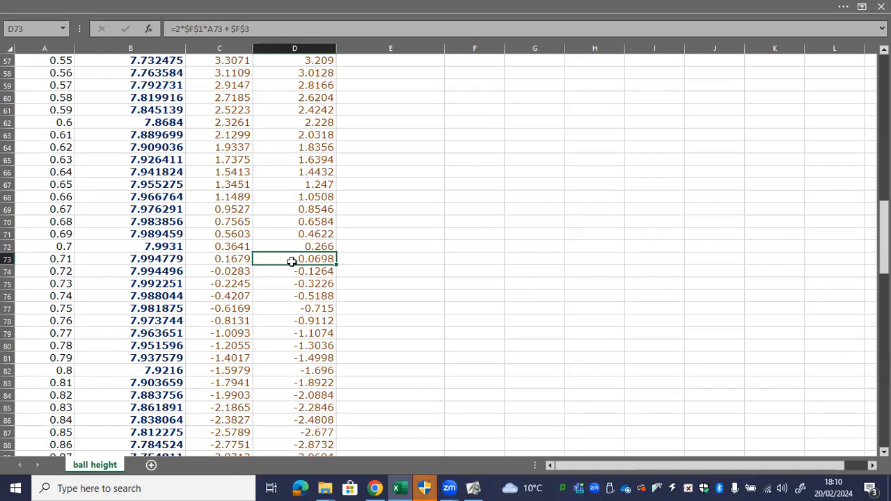
# Examine the worked solution for when the calculus rate of change is zero, ending with the time in E13.
pyautogui.moveTo(885, 238); pyautogui.dragTo(885, 97)
pyautogui.scroll(1, 562, 187)
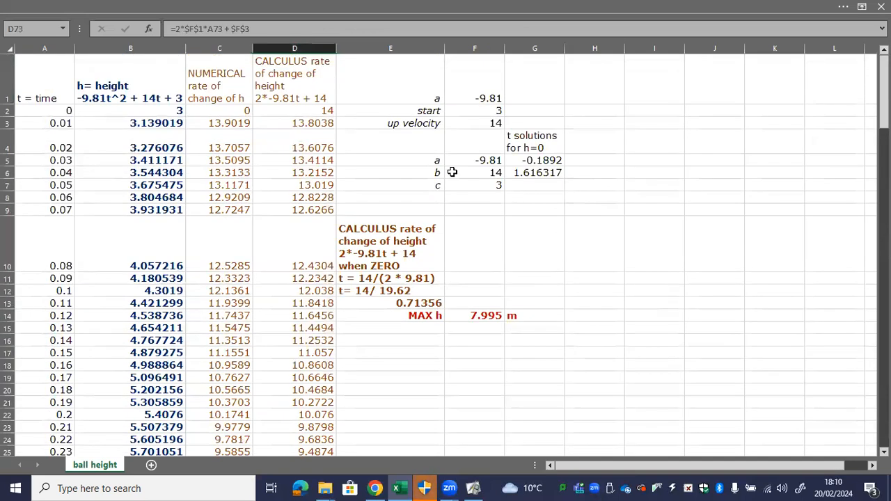
pyautogui.click(427, 304)
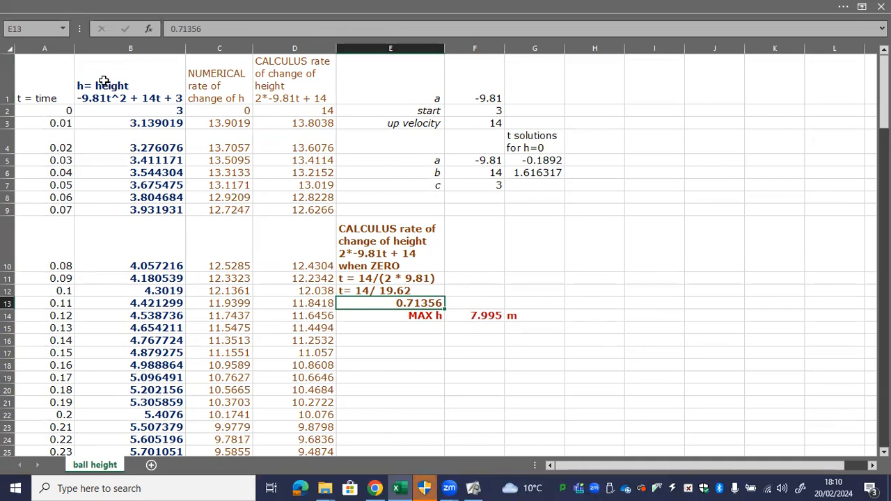
# Insert a recommended line chart of height against time from columns A and B.
pyautogui.click(63, 46)
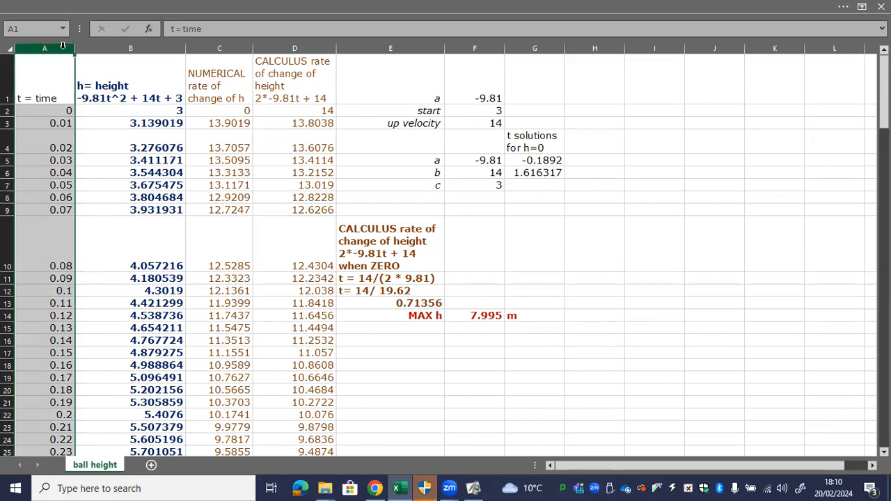
pyautogui.moveTo(62, 46); pyautogui.dragTo(131, 47)
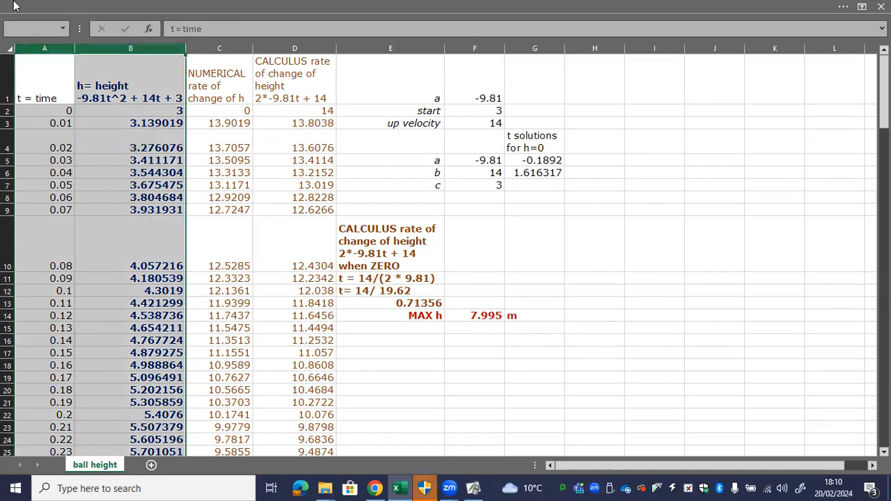
pyautogui.click(60, 11)
pyautogui.click(98, 33)
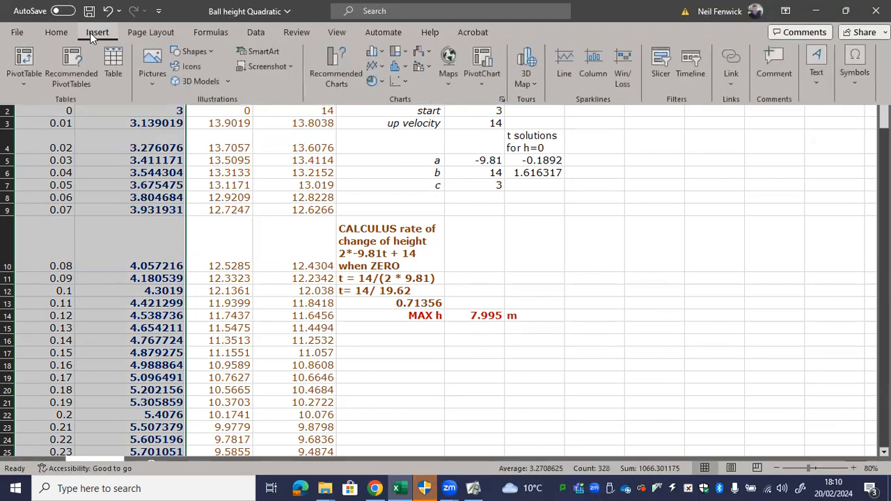
pyautogui.click(336, 70)
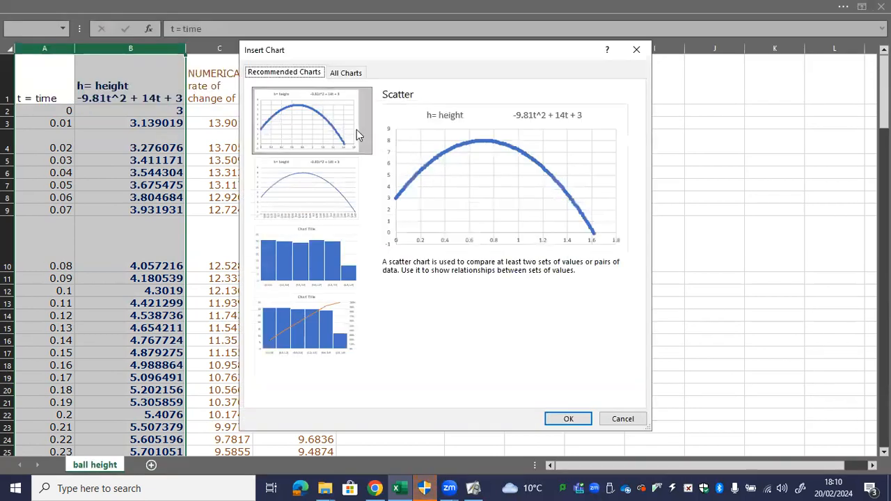
pyautogui.click(312, 177)
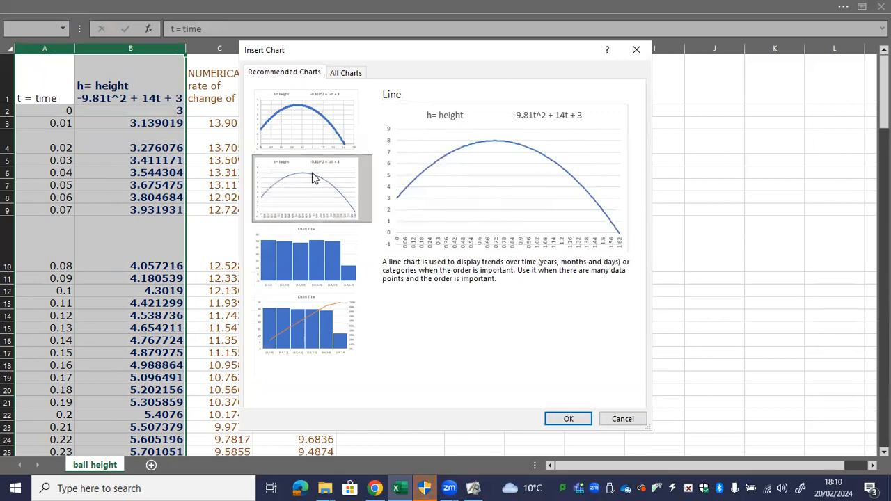
pyautogui.click(573, 418)
# Enlarge the height chart to span about columns B to K and rows 1 to 23, and examine its peak and landing point.
pyautogui.moveTo(570, 179); pyautogui.dragTo(826, 82)
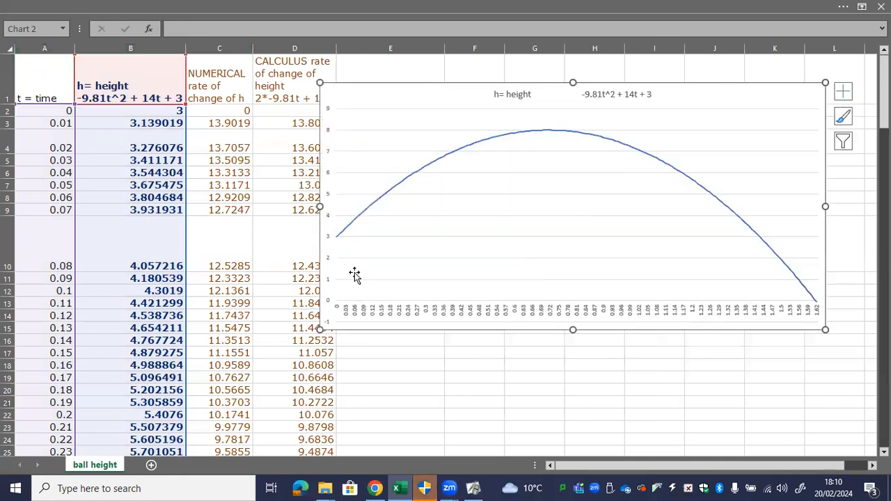
pyautogui.moveTo(320, 328); pyautogui.dragTo(122, 436)
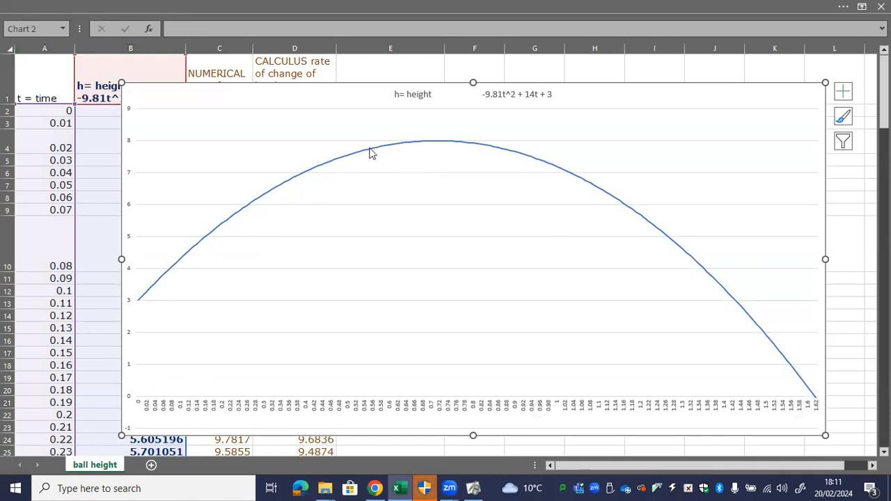
pyautogui.moveTo(443, 145)
pyautogui.moveTo(817, 403)
pyautogui.click(844, 7)
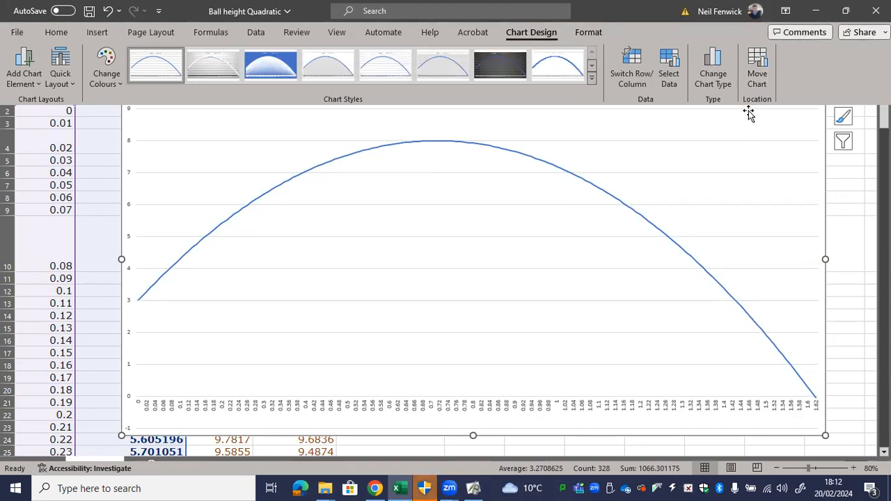
pyautogui.click(868, 194)
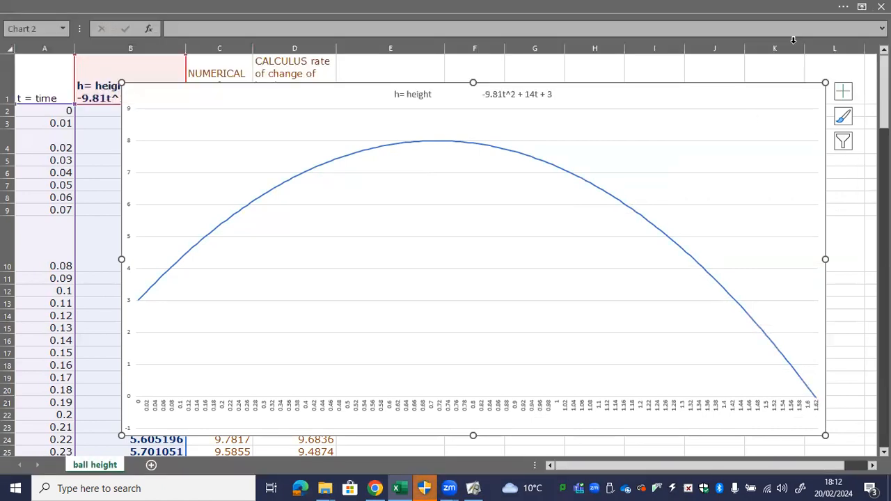